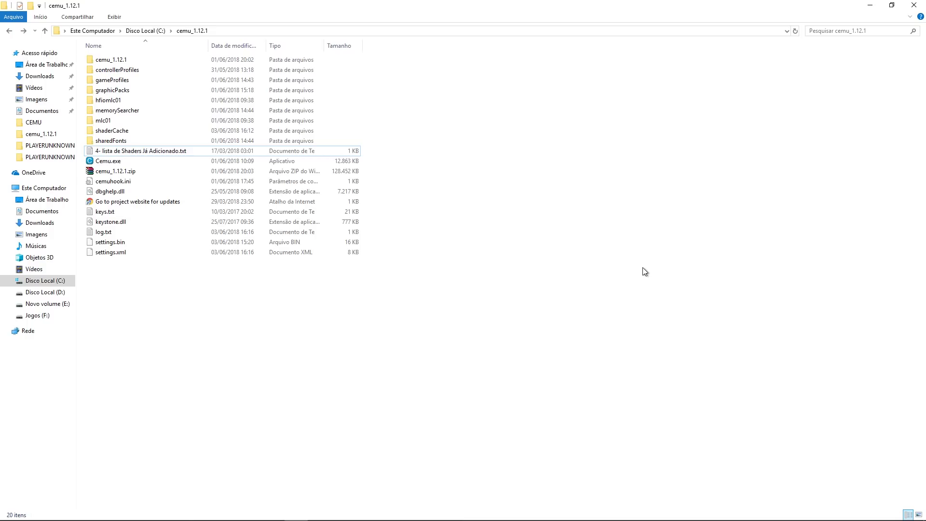
Step: Look up the Breath of the Wild shader file name in "4- lista de Shaders Já Adicionado.txt" and close the list
double_click(176, 150)
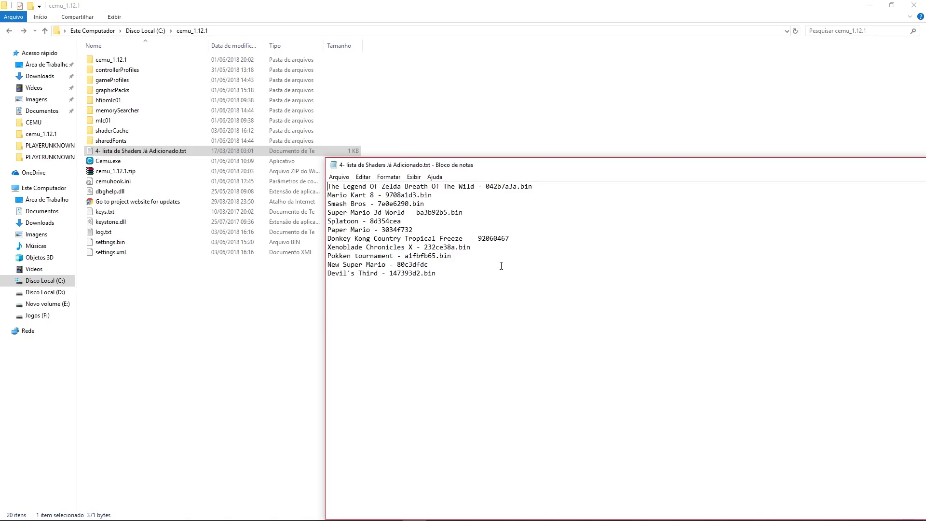
drag(485, 188, 546, 189)
click(339, 177)
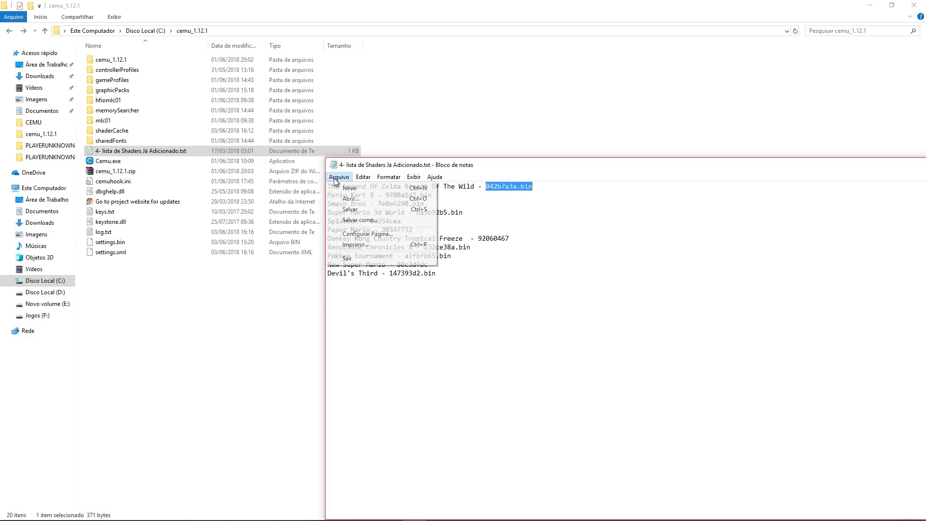
click(350, 432)
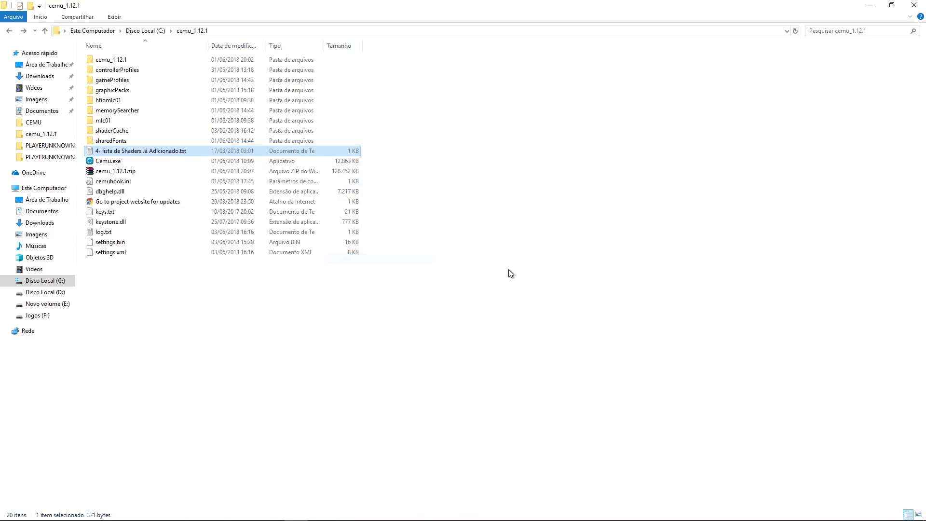
Step: Run Breath of the Wild in Cemu and copy its shaderCache name from log.txt
double_click(110, 162)
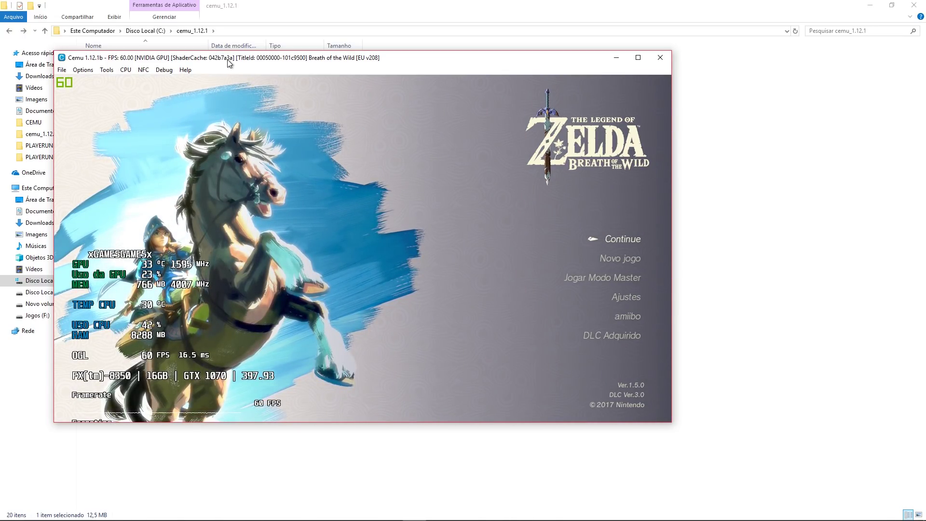
click(616, 57)
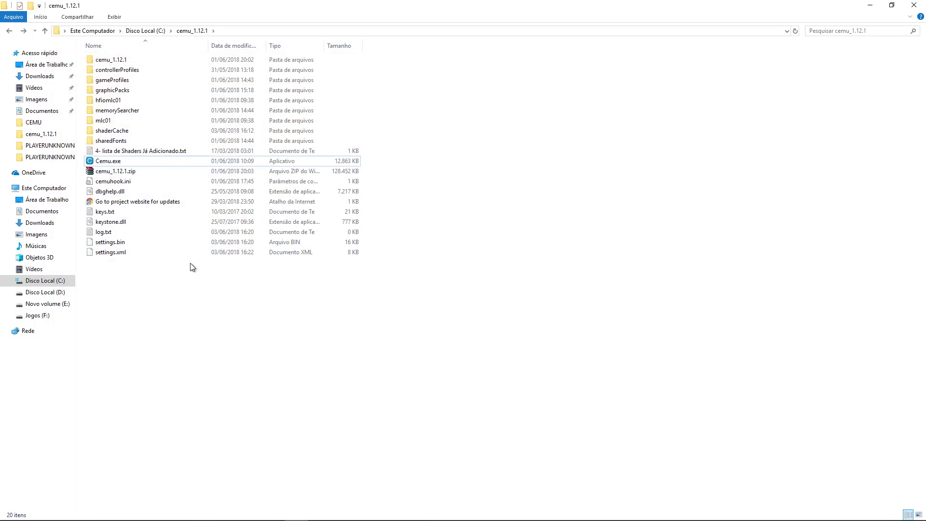
double_click(138, 231)
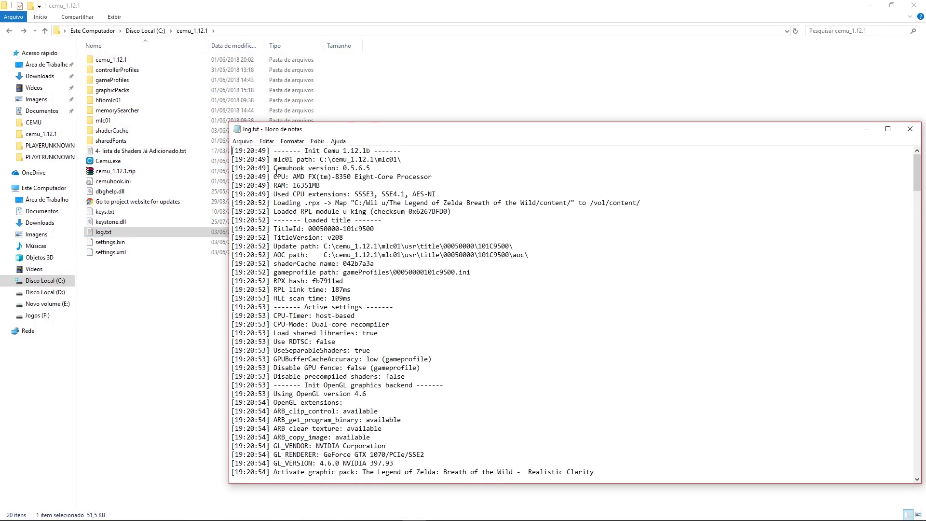
drag(274, 264, 343, 265)
right_click(348, 269)
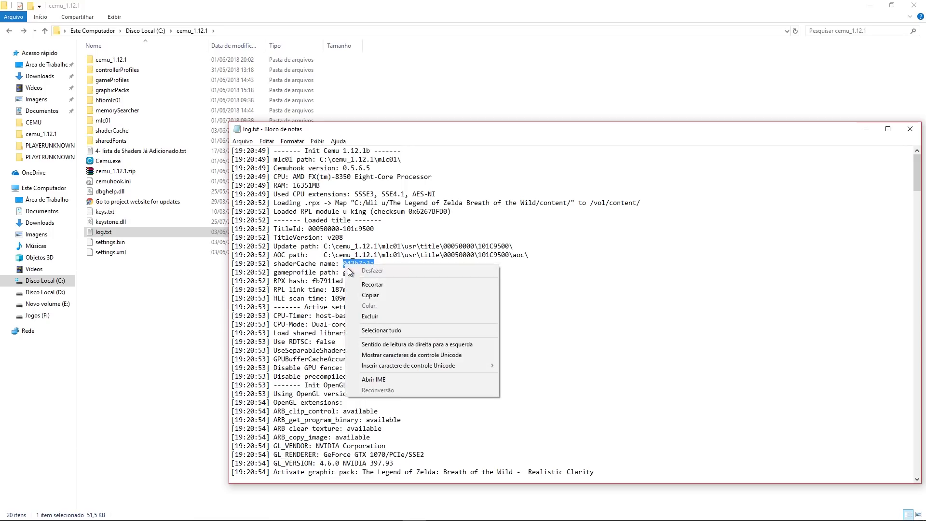
click(370, 296)
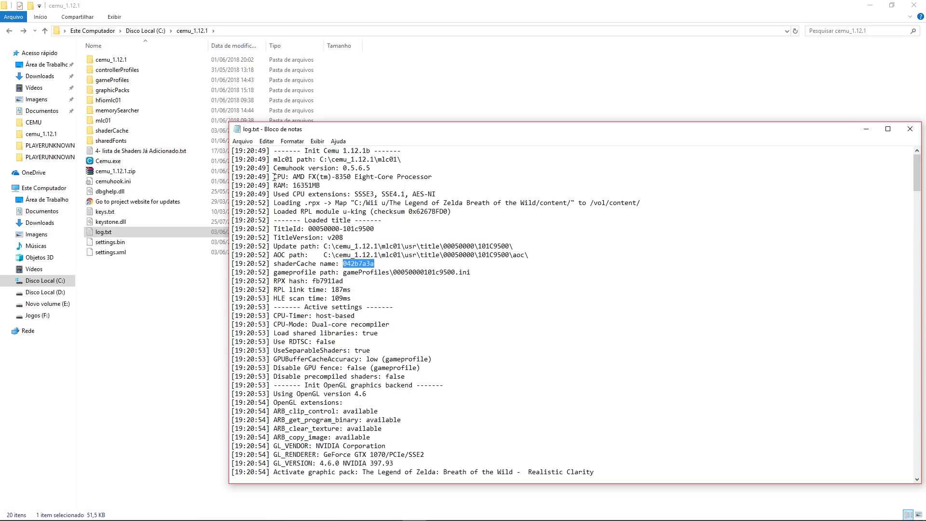
click(242, 141)
click(246, 223)
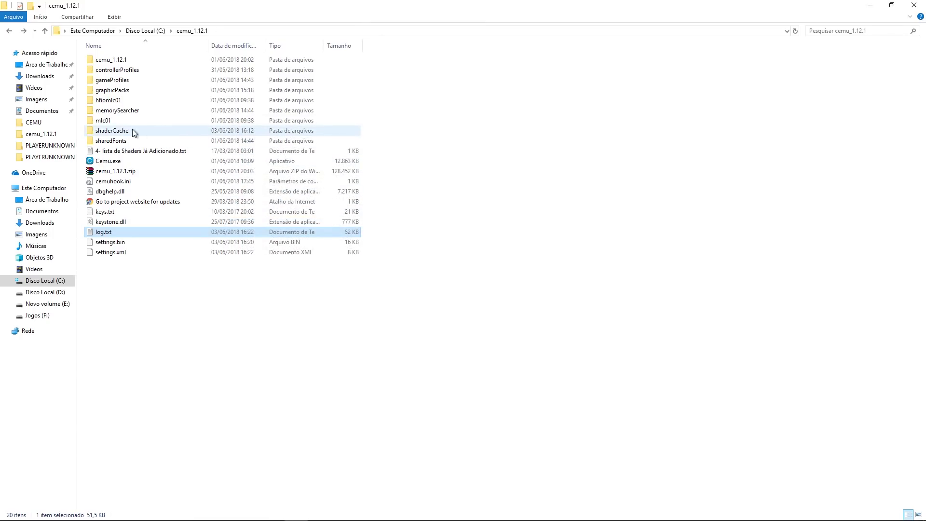
Step: Locate 042b7a3a.bin in the transferable folder inside shaderCache and open its name for editing
double_click(129, 133)
double_click(108, 72)
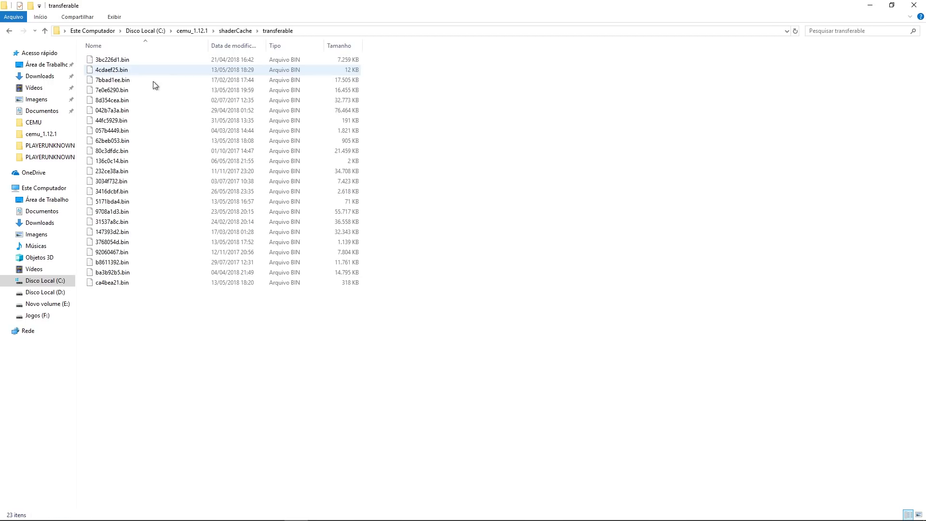
right_click(129, 111)
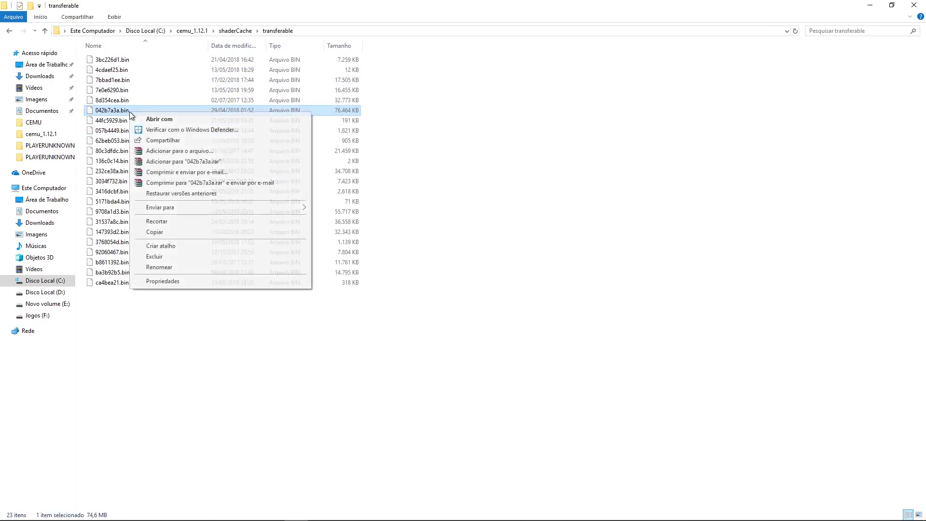
click(211, 267)
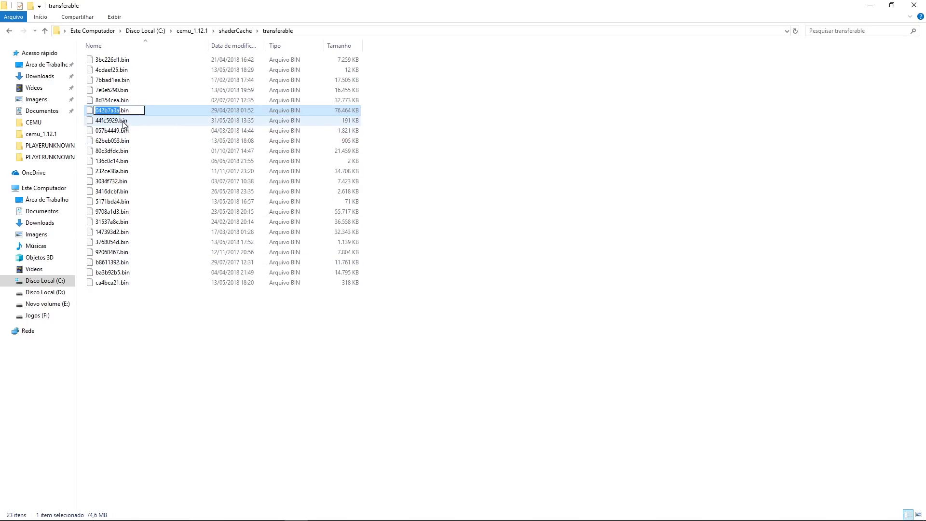
click(445, 273)
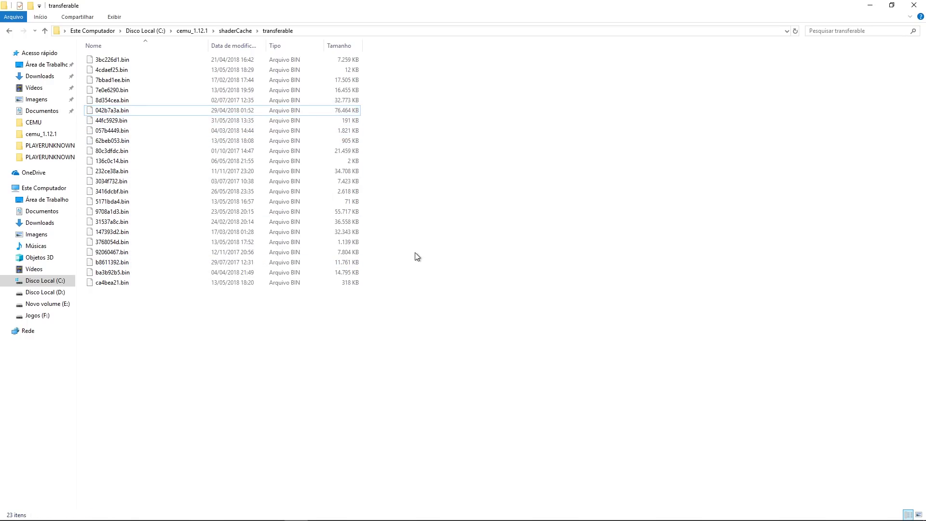
Step: Return to the cemu_1.12.1 folder and launch Cemu.exe
key(BackSpace)
key(BackSpace)
click(234, 280)
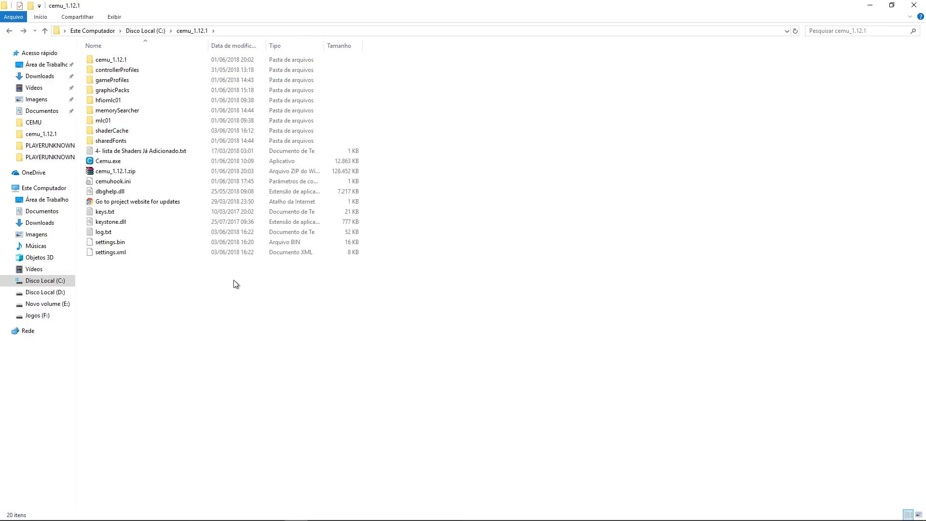
double_click(115, 161)
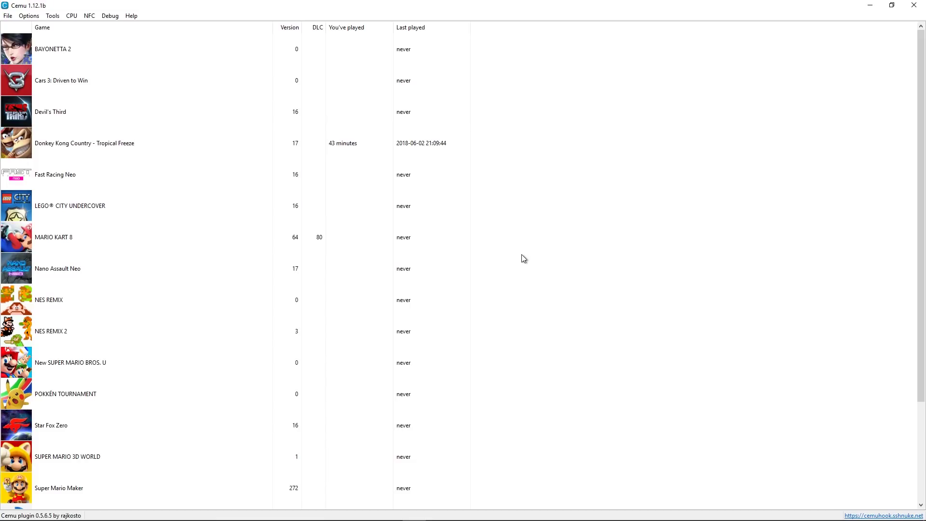
Step: Review the [Graphics] settings in Breath of the Wild's game profile, save the file and close it
scroll(522, 254, down, 2)
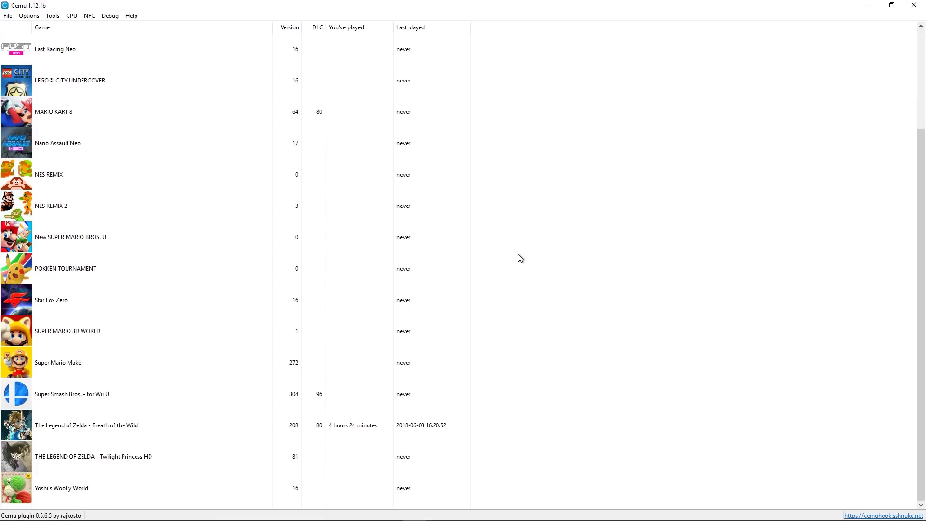
right_click(128, 435)
click(162, 484)
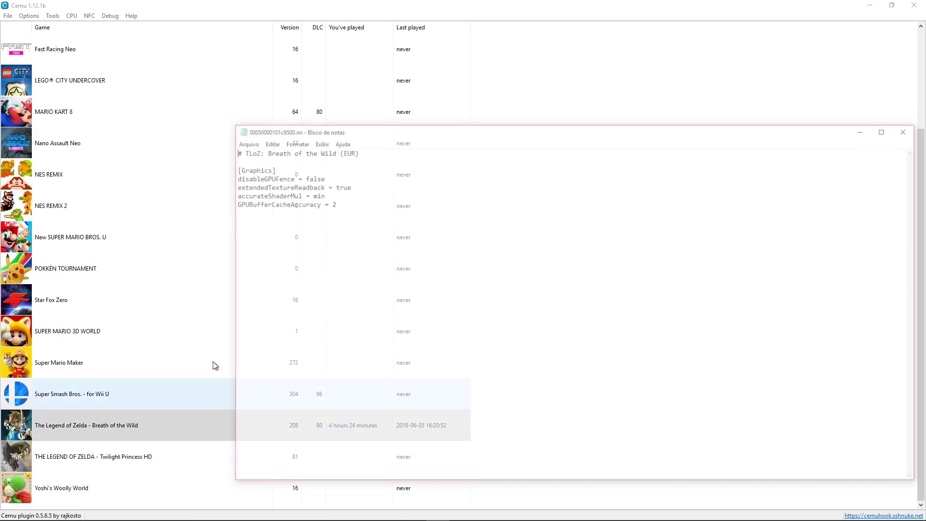
drag(254, 129, 230, 150)
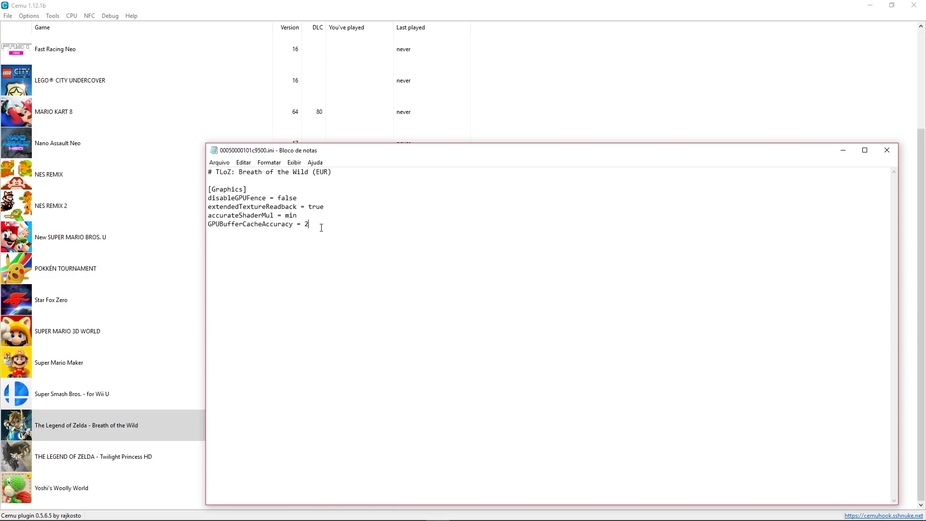
drag(326, 228, 209, 181)
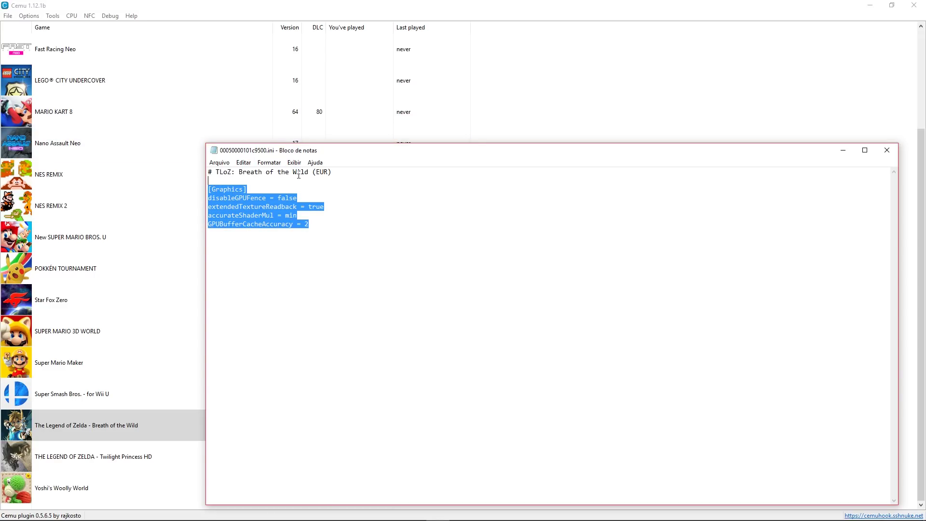
click(219, 163)
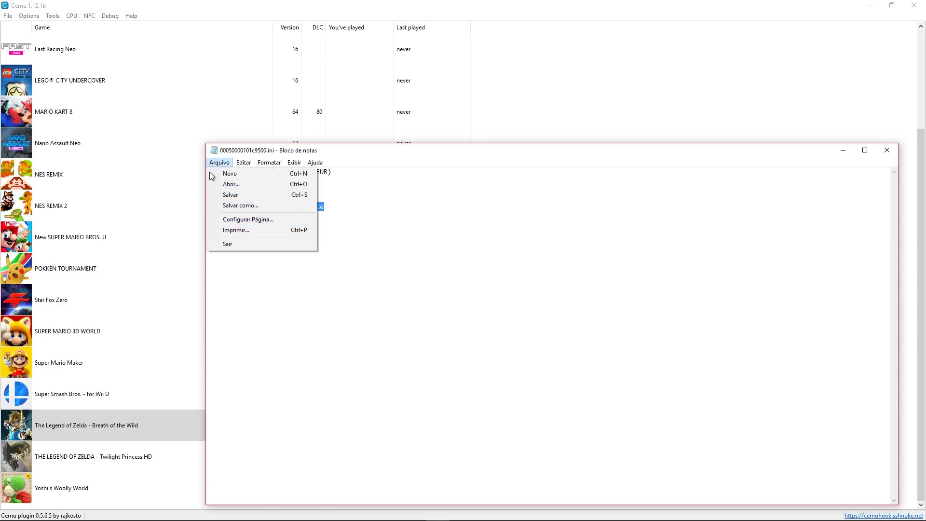
click(243, 196)
click(886, 151)
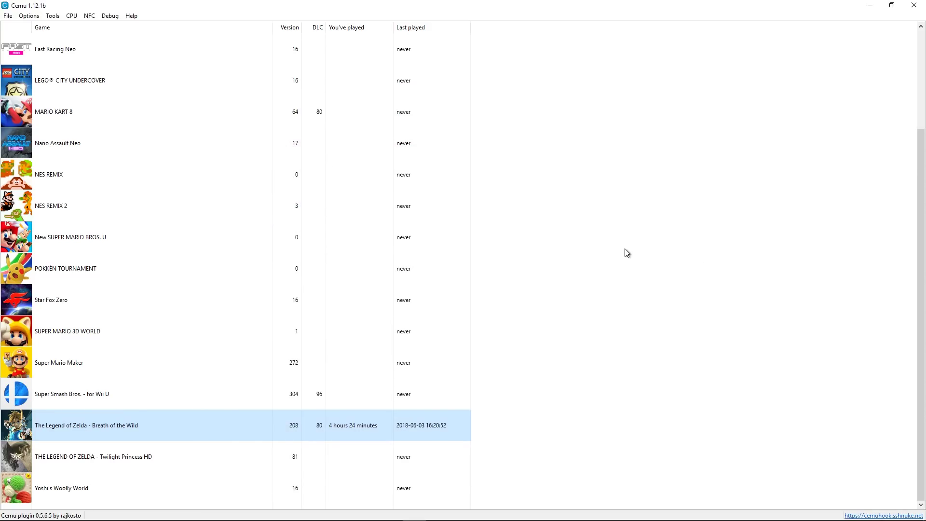
Step: Review the Breath of the Wild graphic packs, including Realistic Clarity, No Anti-Aliasing, No Depth of Field, Regular Resolution Shadows, 3840x2160 and Square Kakariko Torch Shadows Fix
click(29, 16)
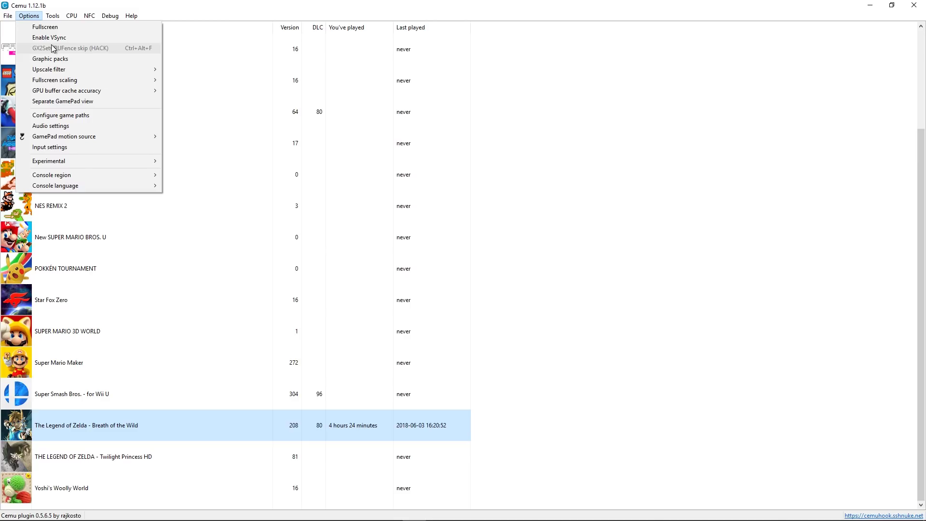
click(57, 59)
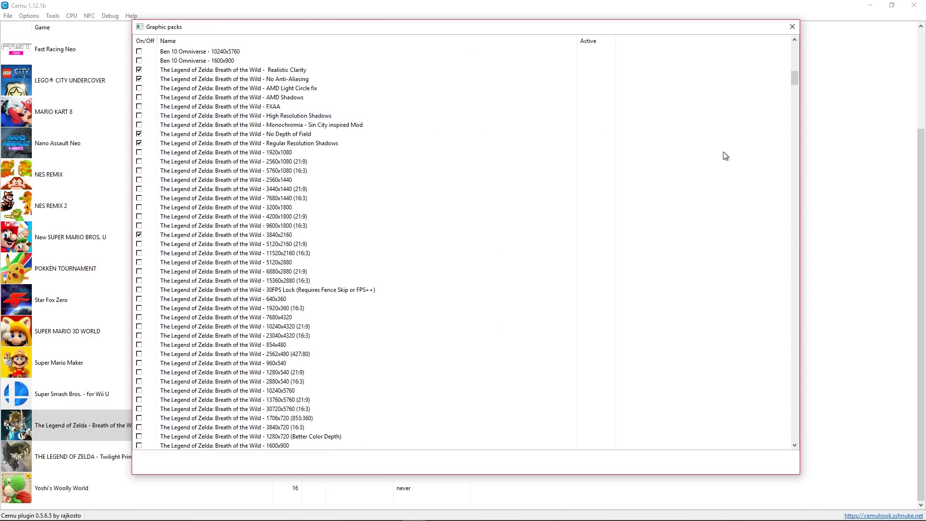
click(277, 70)
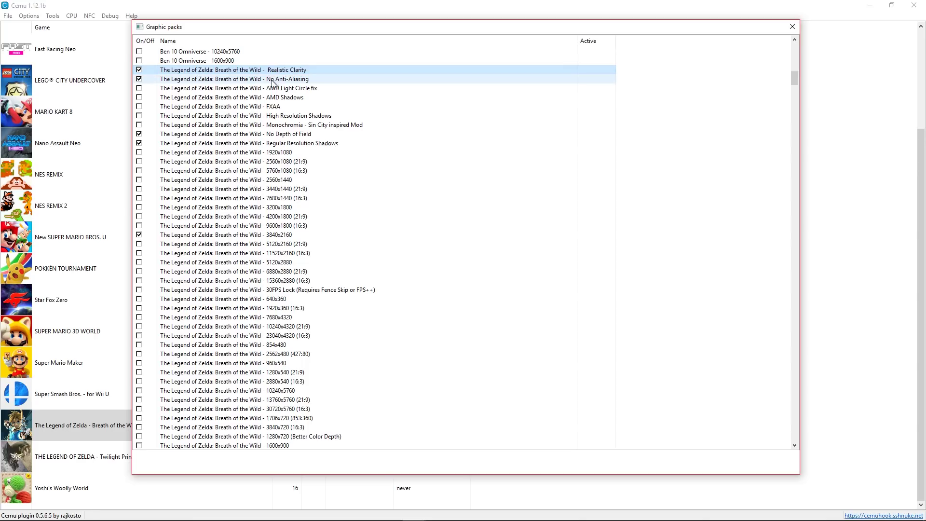
click(277, 79)
click(301, 135)
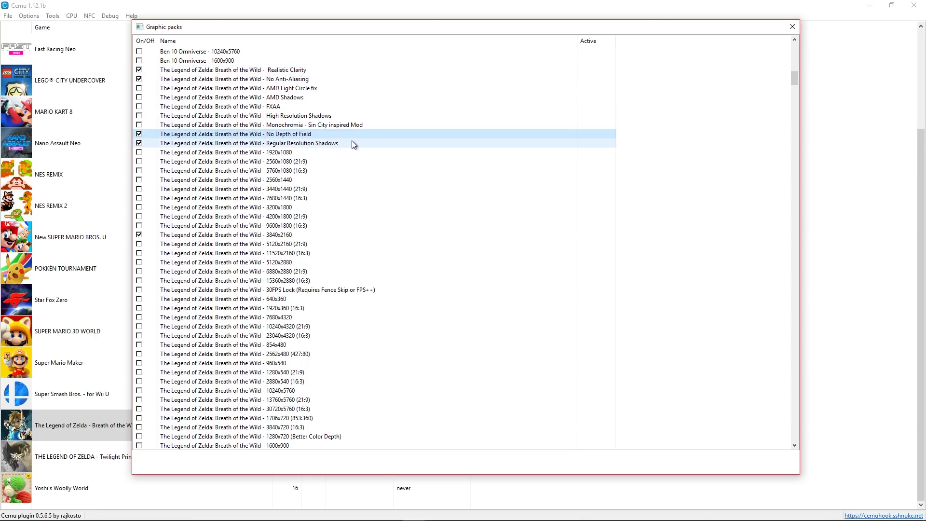
click(268, 145)
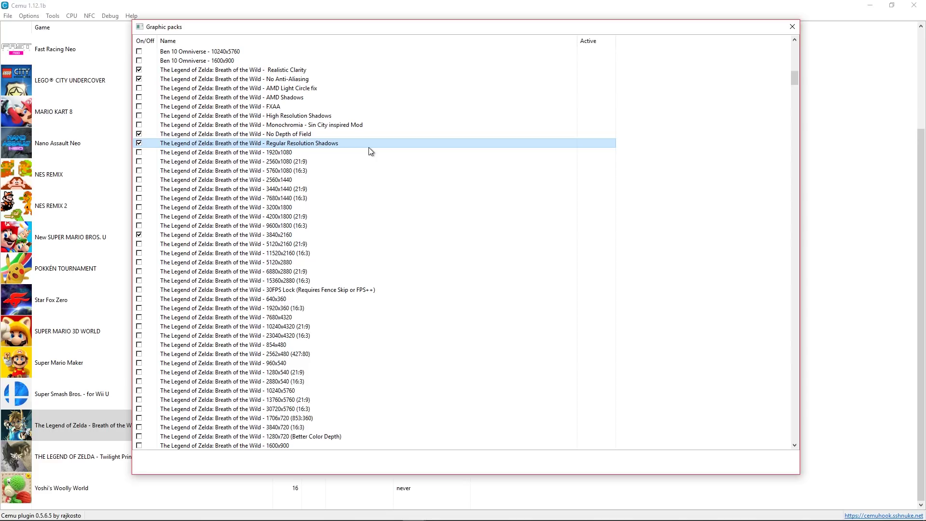
click(263, 236)
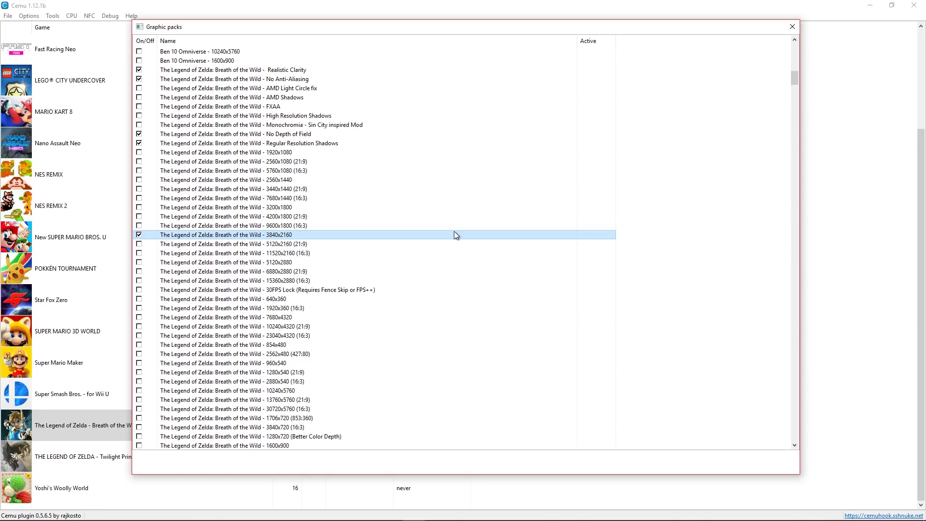
scroll(454, 232, down, 8)
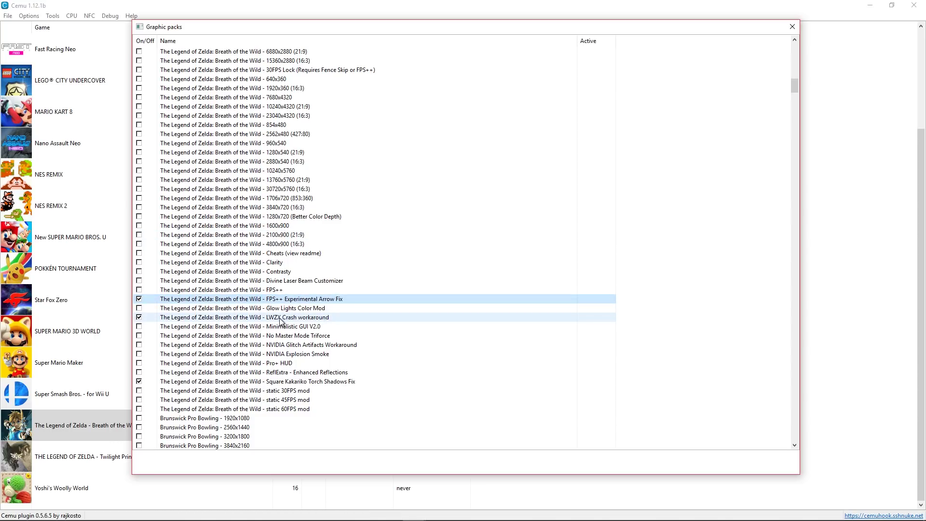
click(303, 382)
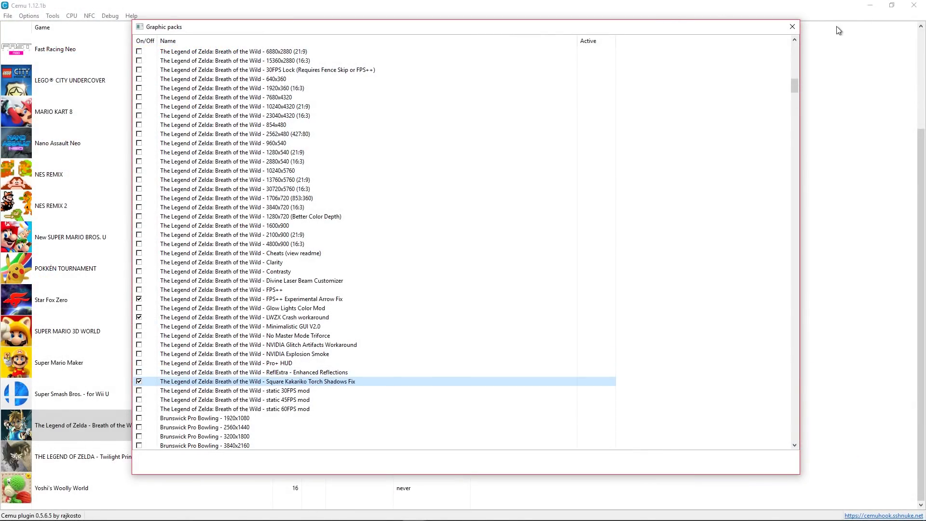
click(793, 26)
Step: Review the general emulator options, including VSync, upscale filter, fullscreen scaling, GPU buffer cache accuracy, experimental settings, console region and console language
click(29, 16)
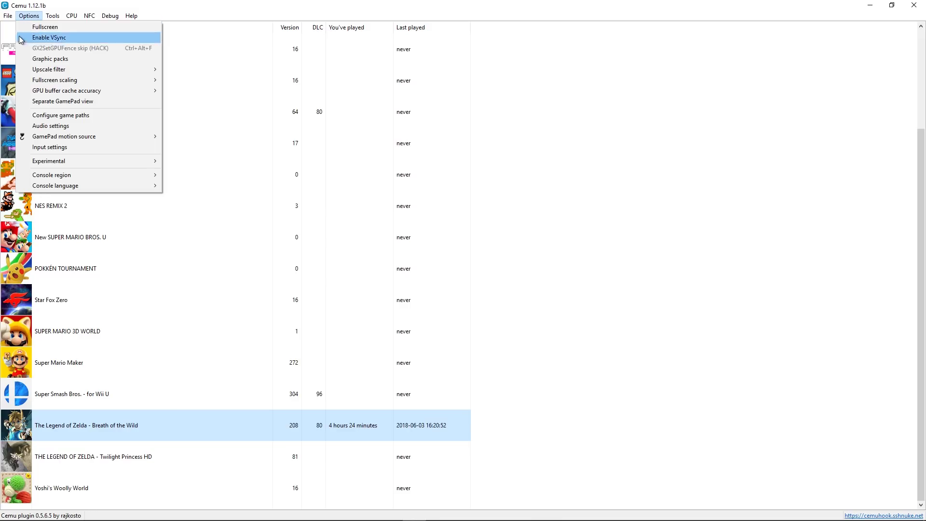
mouse_move(51, 73)
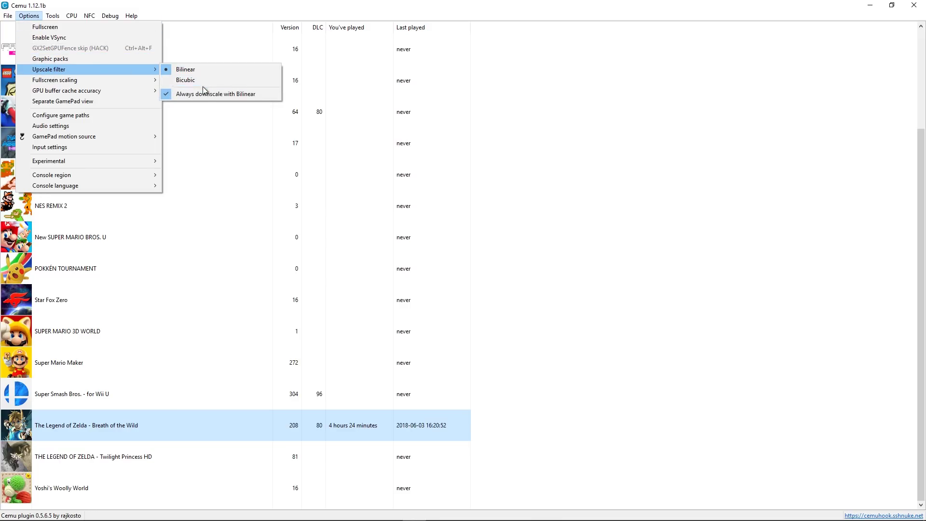
mouse_move(136, 80)
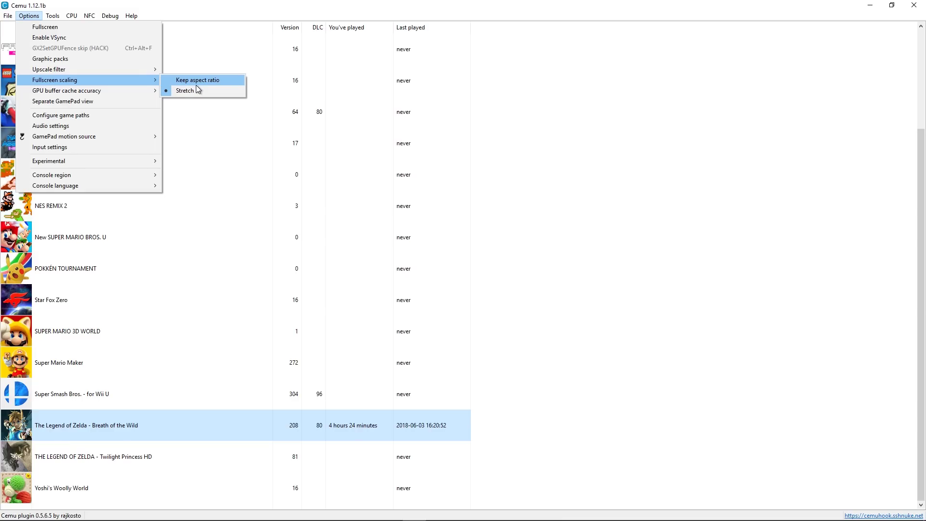
mouse_move(154, 96)
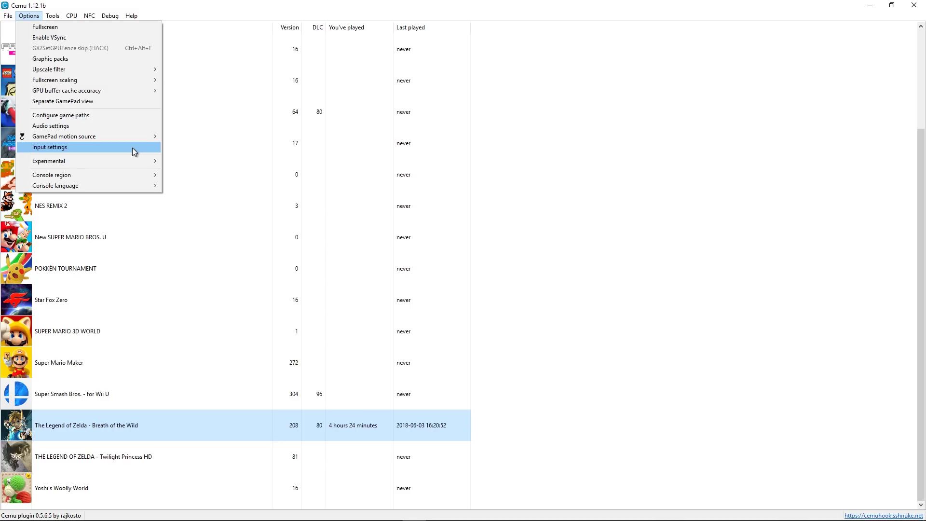
mouse_move(128, 157)
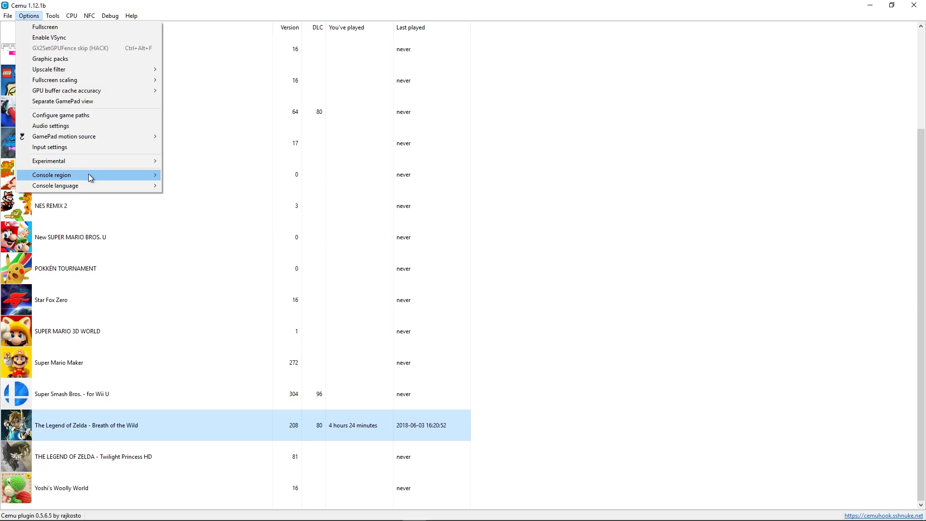
mouse_move(94, 175)
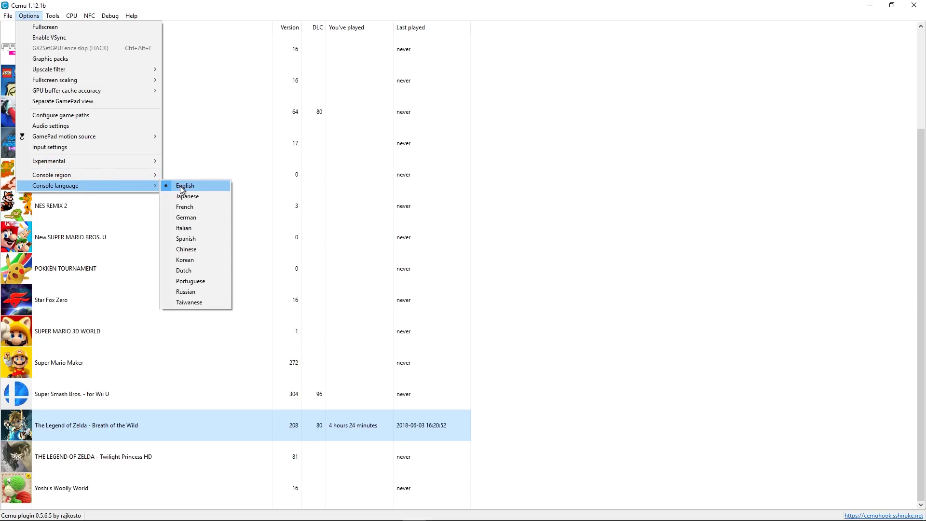
Step: Review the CPU mode, timer and affinity settings, plus the debug options for MM Timer Accuracy and Custom Timer
mouse_move(72, 16)
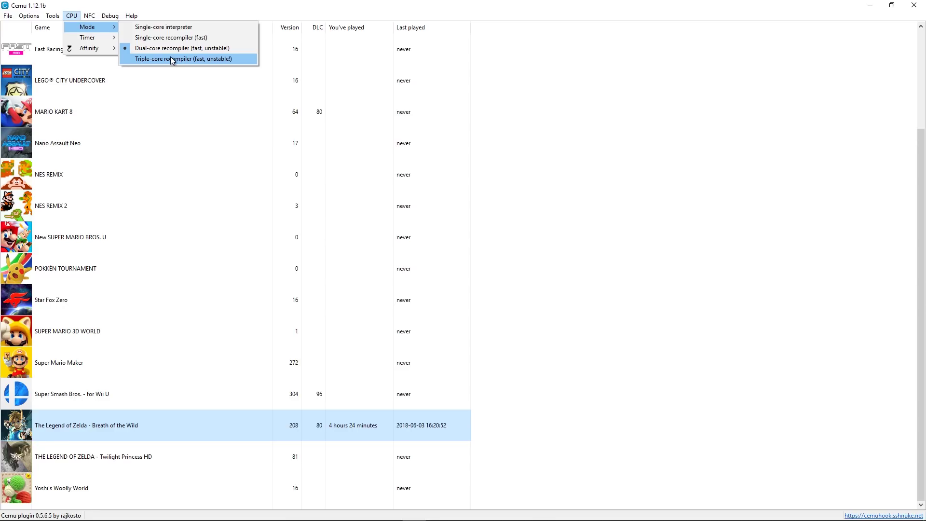
mouse_move(89, 38)
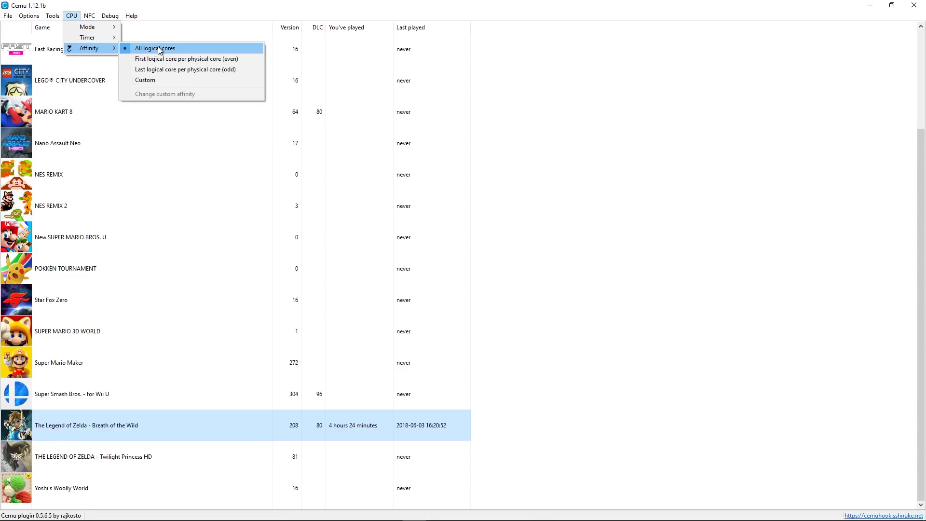
mouse_move(108, 16)
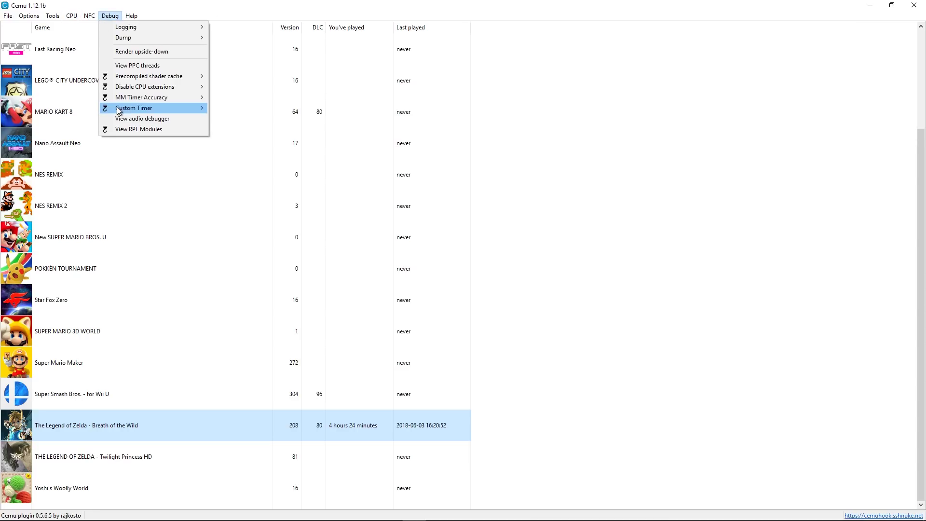
mouse_move(142, 99)
mouse_move(182, 109)
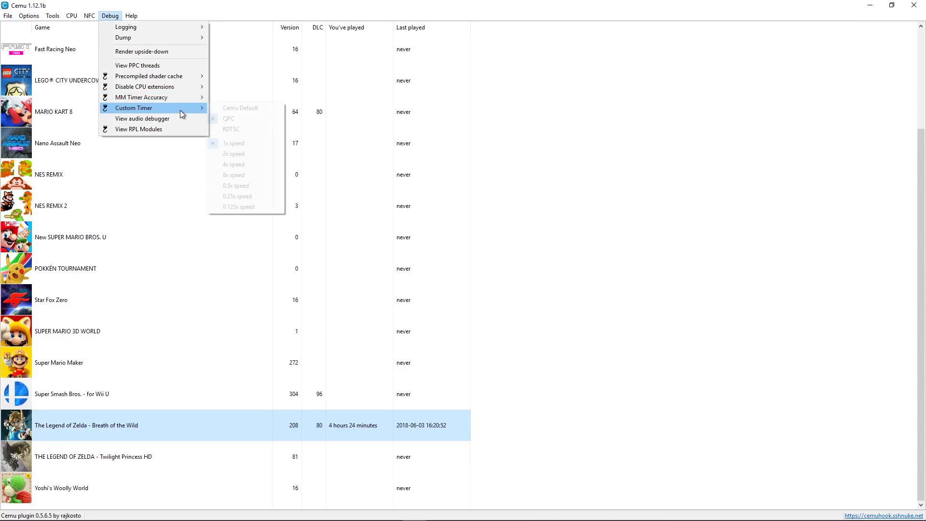
click(625, 213)
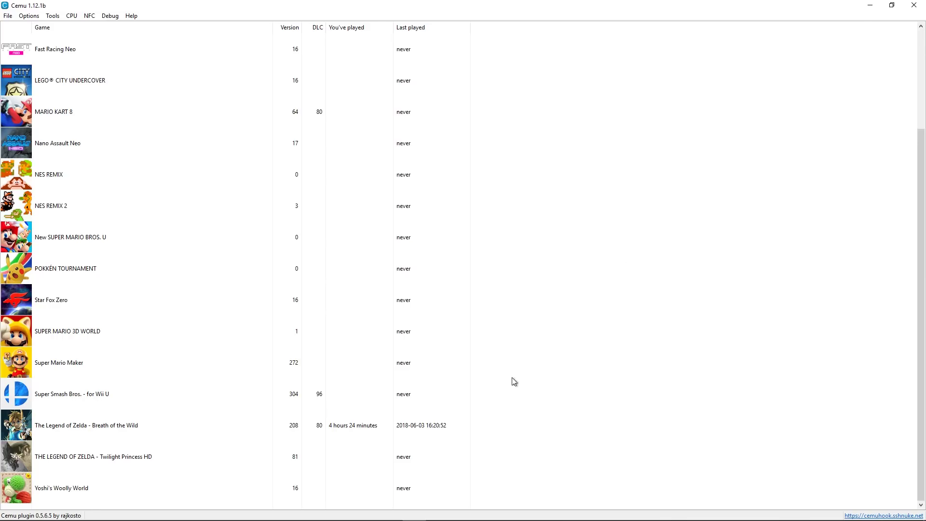
Step: Launch The Legend of Zelda: Breath of the Wild into its saved game and toggle GX2SetGPUFence skip (HACK)
click(211, 419)
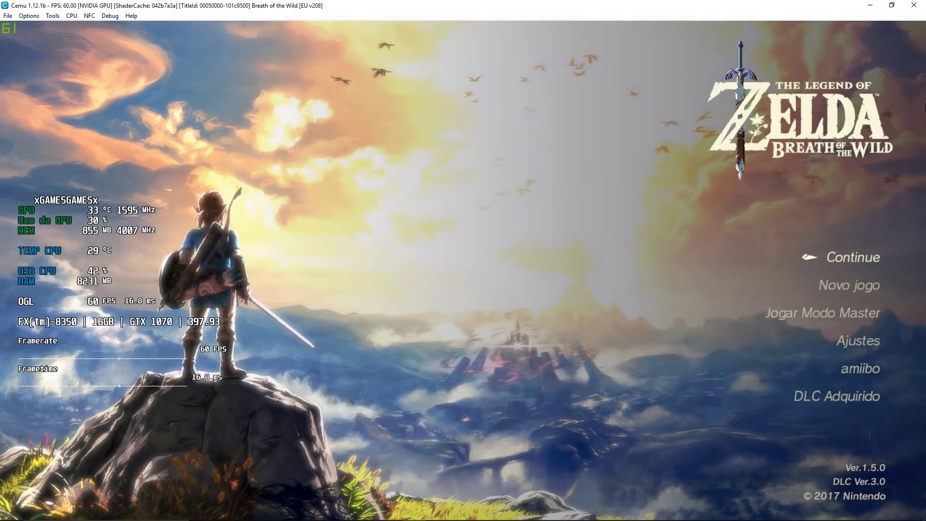
key(Return)
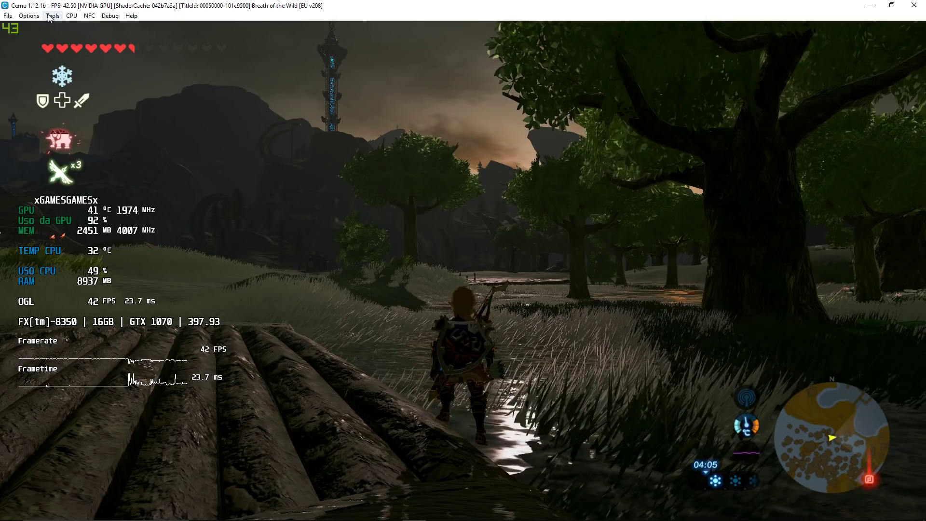
click(30, 17)
click(42, 50)
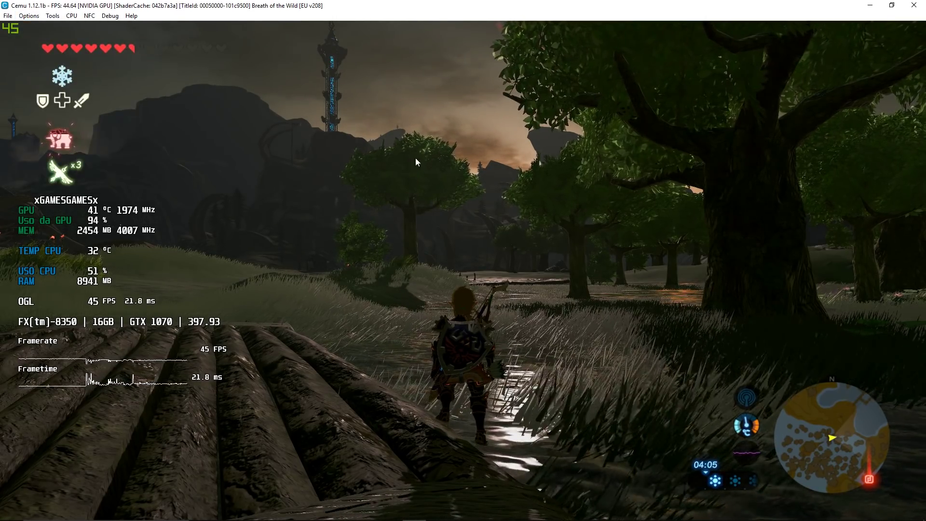